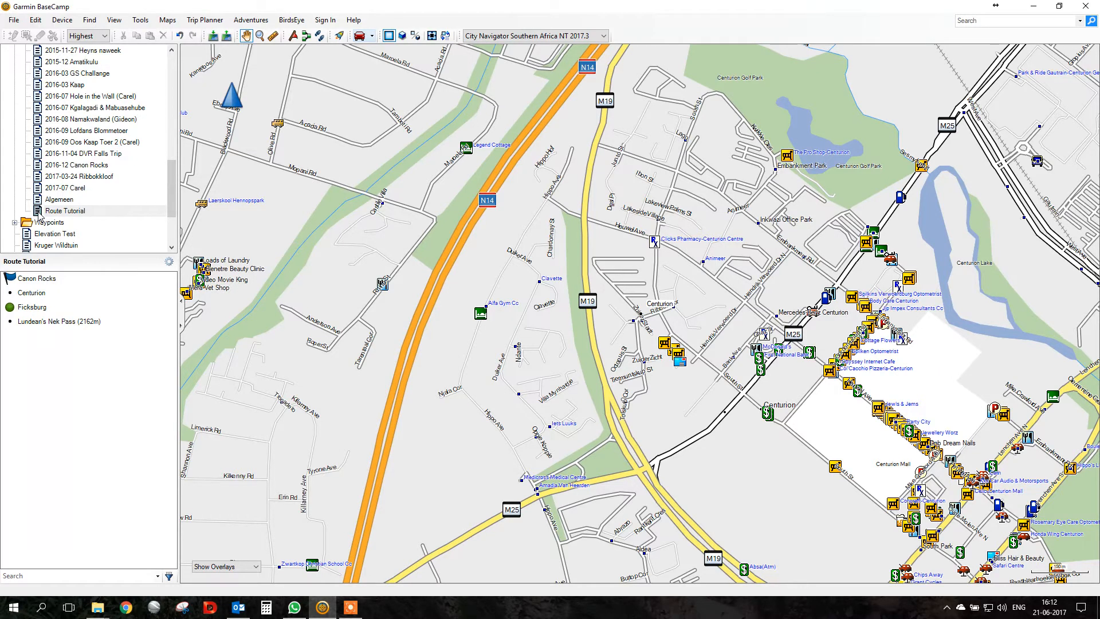
# Create a route from the Canon Rocks, Lundean's Nek Pass (2162m) and Centurion waypoints in the Route Tutorial list.
pyautogui.click(38, 213)
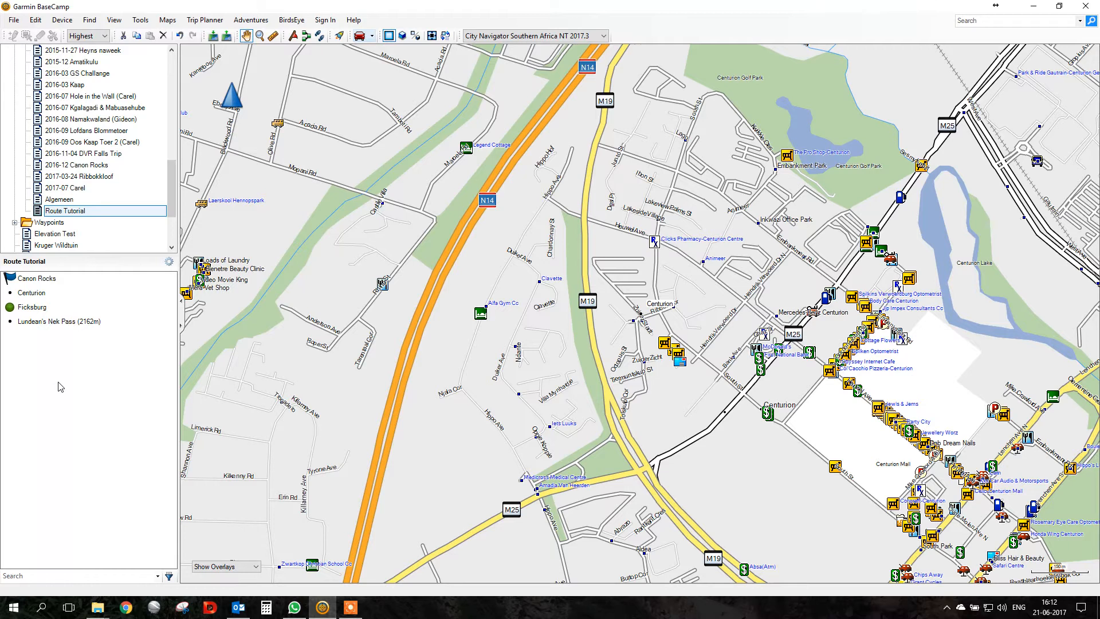
pyautogui.click(16, 281)
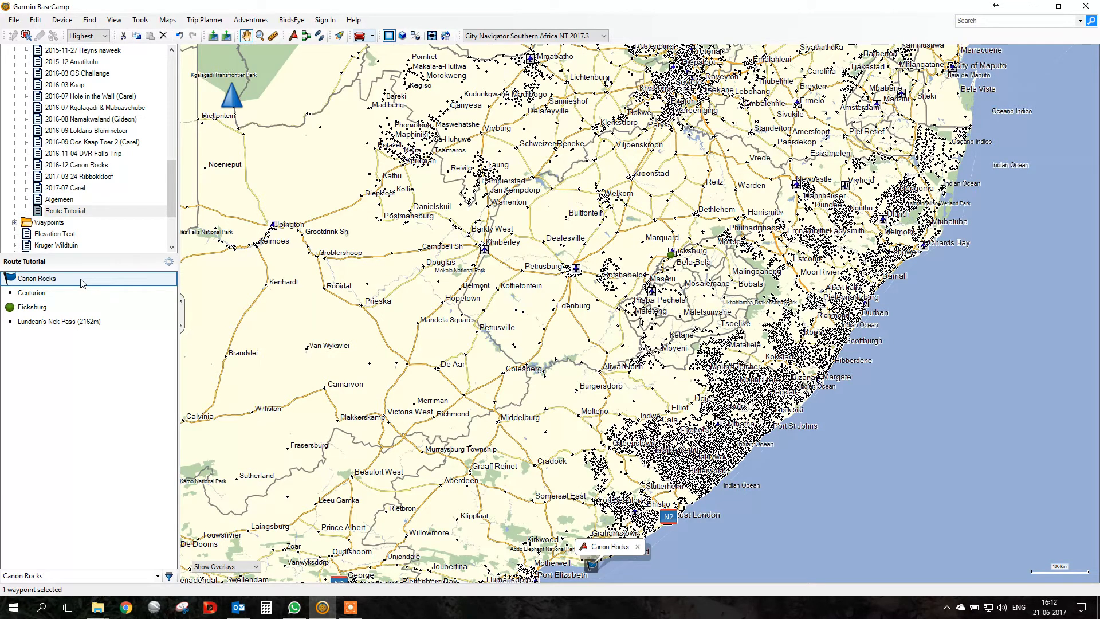
pyautogui.keyDown('ctrl'); pyautogui.click(34, 322); pyautogui.keyUp('ctrl')
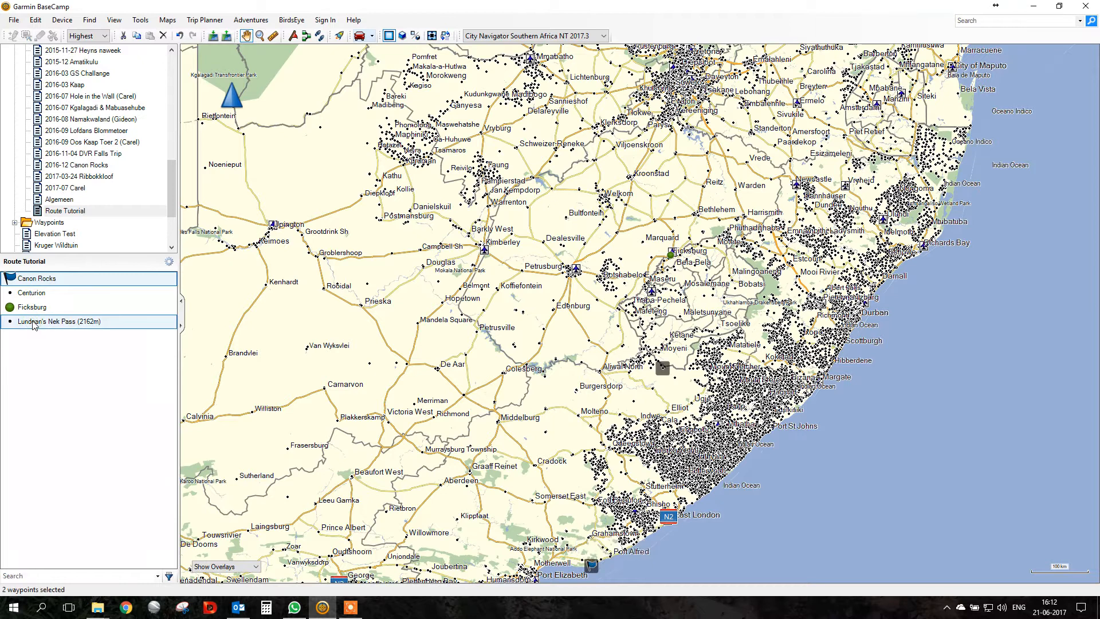
pyautogui.keyDown('ctrl'); pyautogui.click(35, 293); pyautogui.keyUp('ctrl')
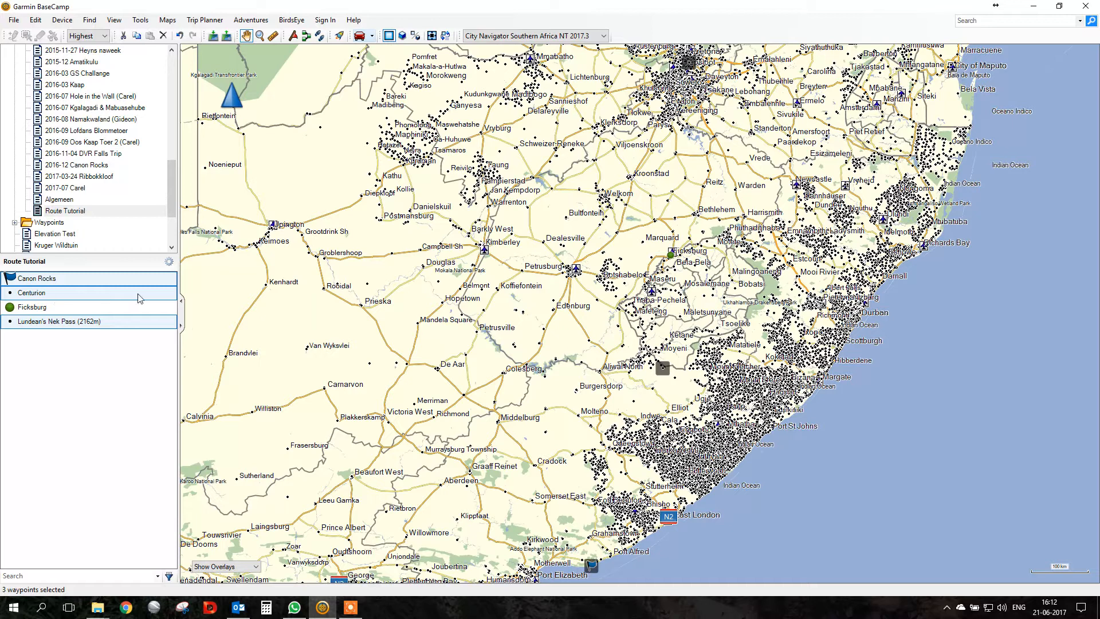
pyautogui.rightClick(114, 296)
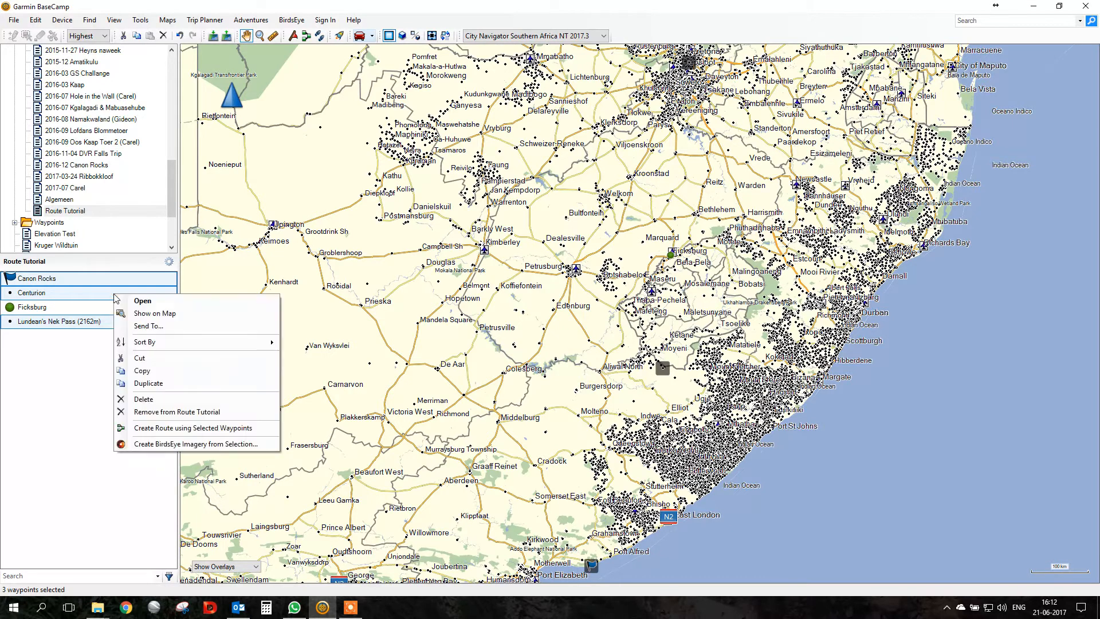
pyautogui.click(263, 433)
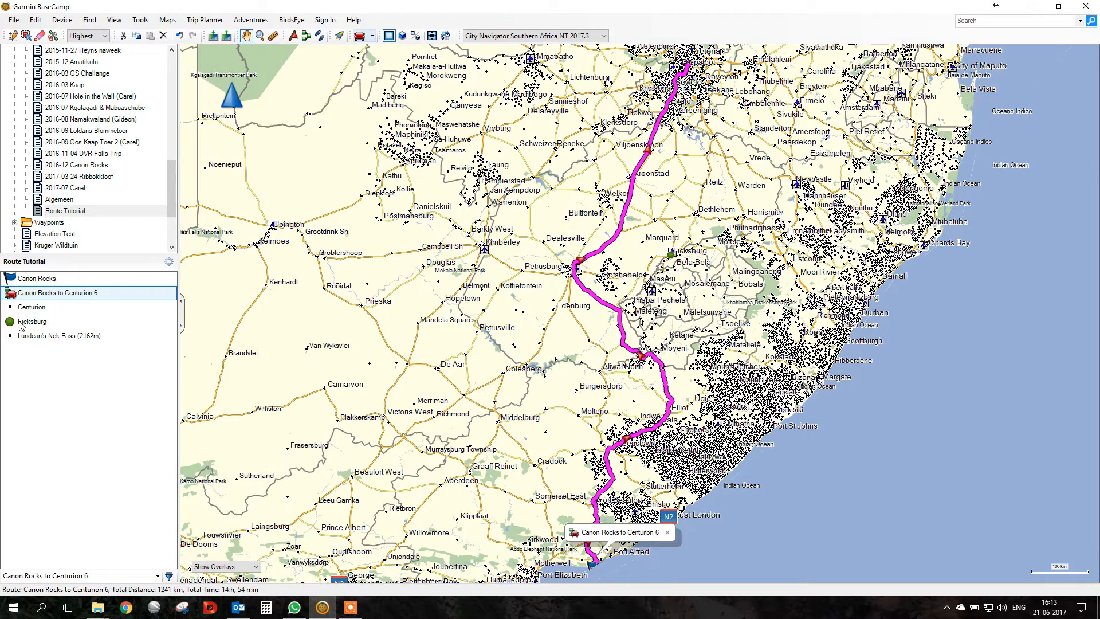
# Open the new Canon Rocks to Centurion route and insert the Ficksburg waypoint as a via point before Centurion.
pyautogui.doubleClick(10, 294)
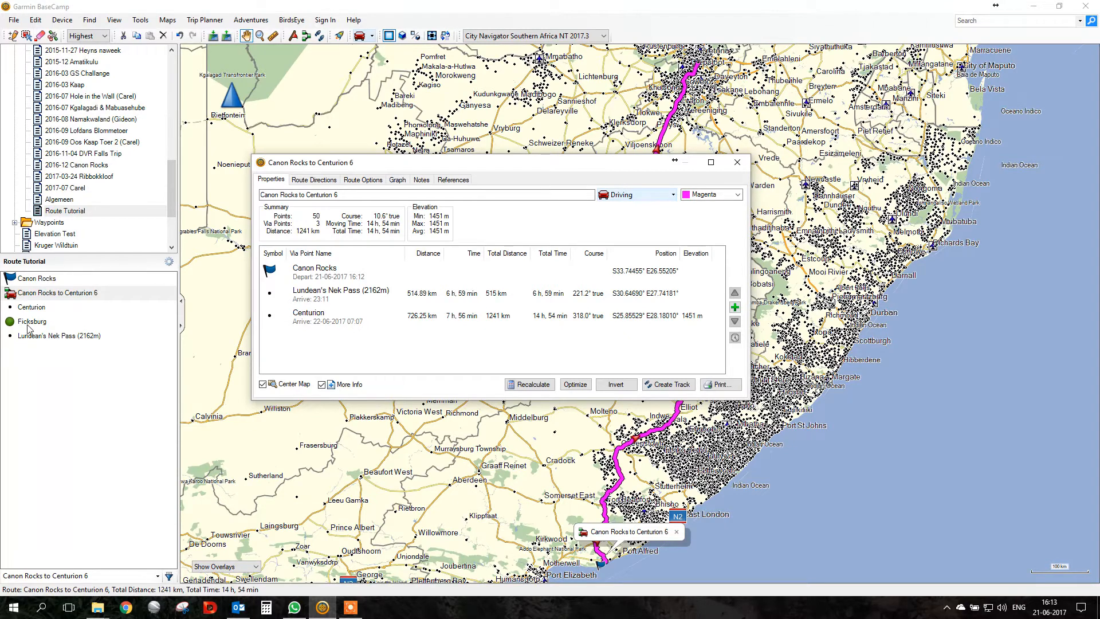
pyautogui.click(317, 320)
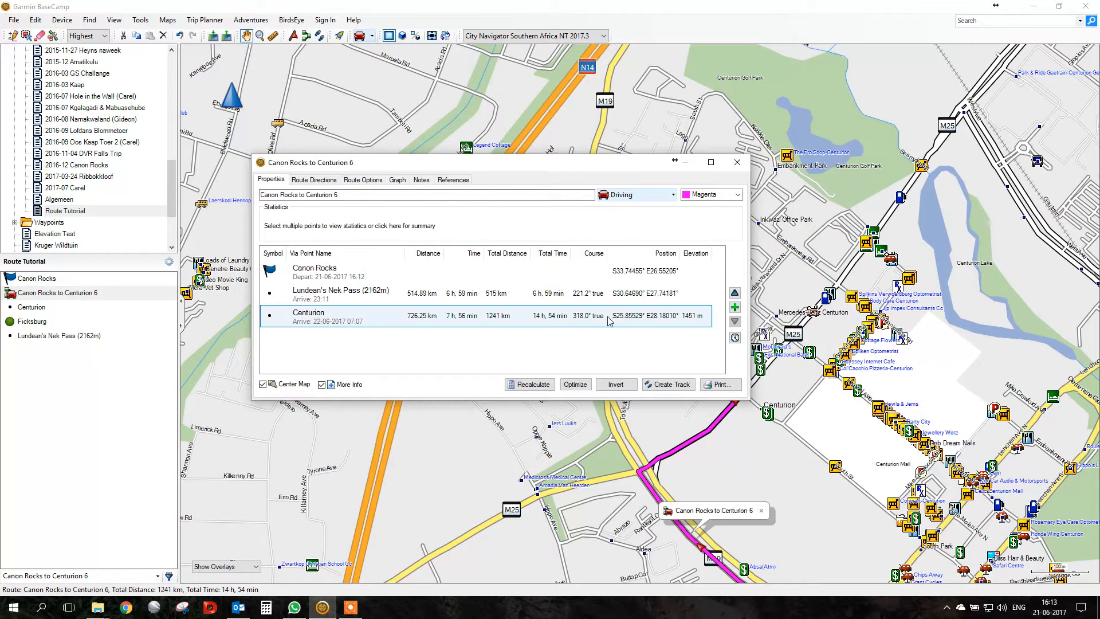
pyautogui.click(736, 308)
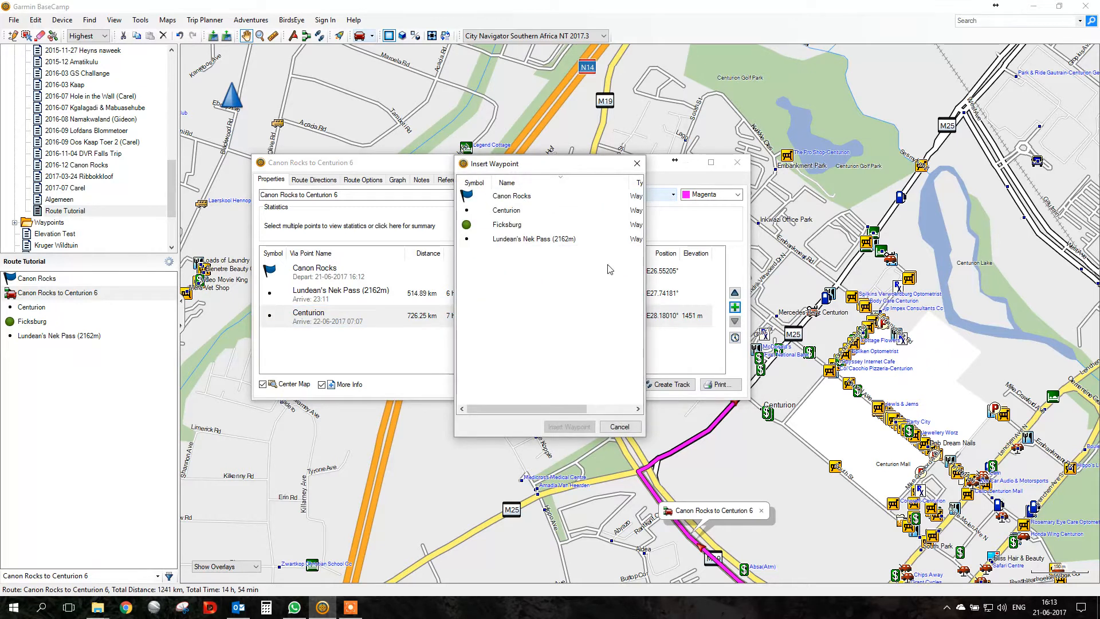
pyautogui.doubleClick(500, 224)
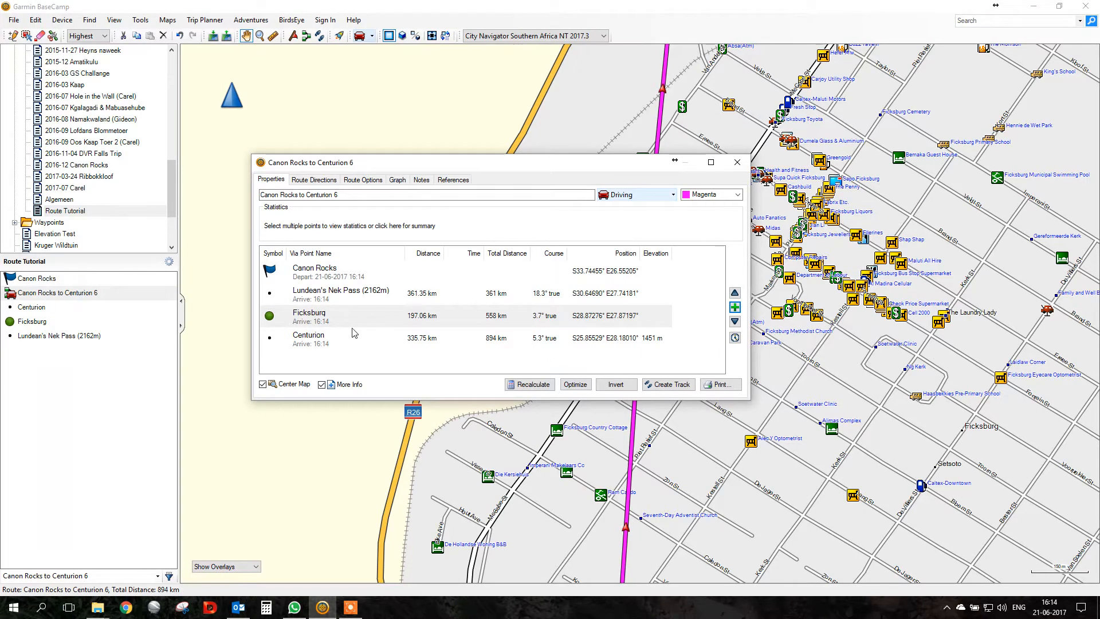
# Try reordering the via points by moving Ficksburg below Centurion, and put it back above Centurion.
pyautogui.click(341, 316)
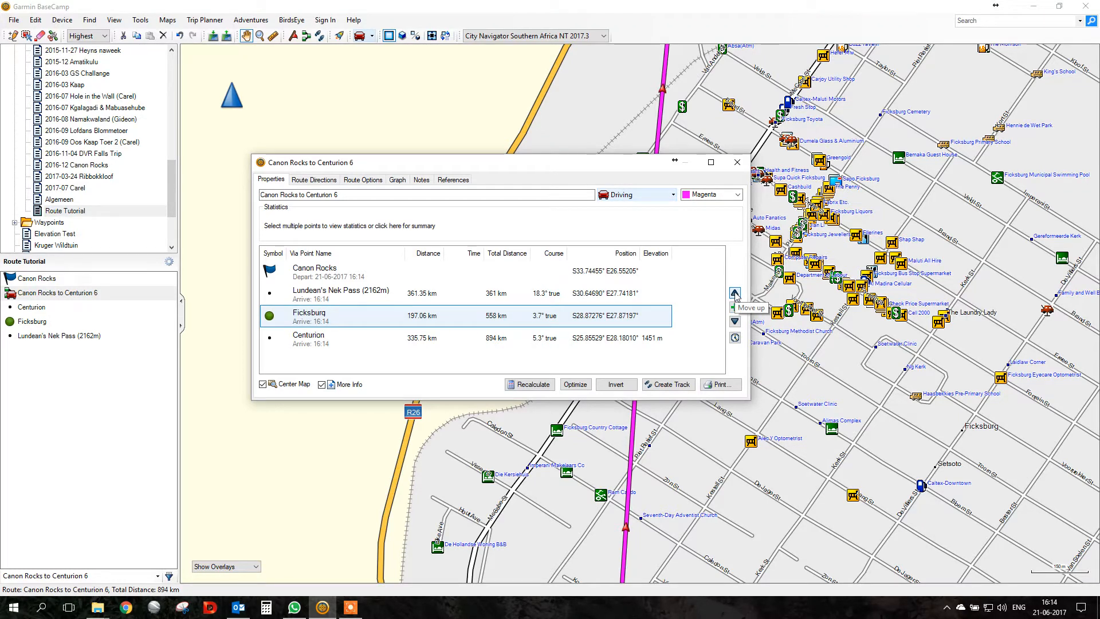
pyautogui.click(734, 320)
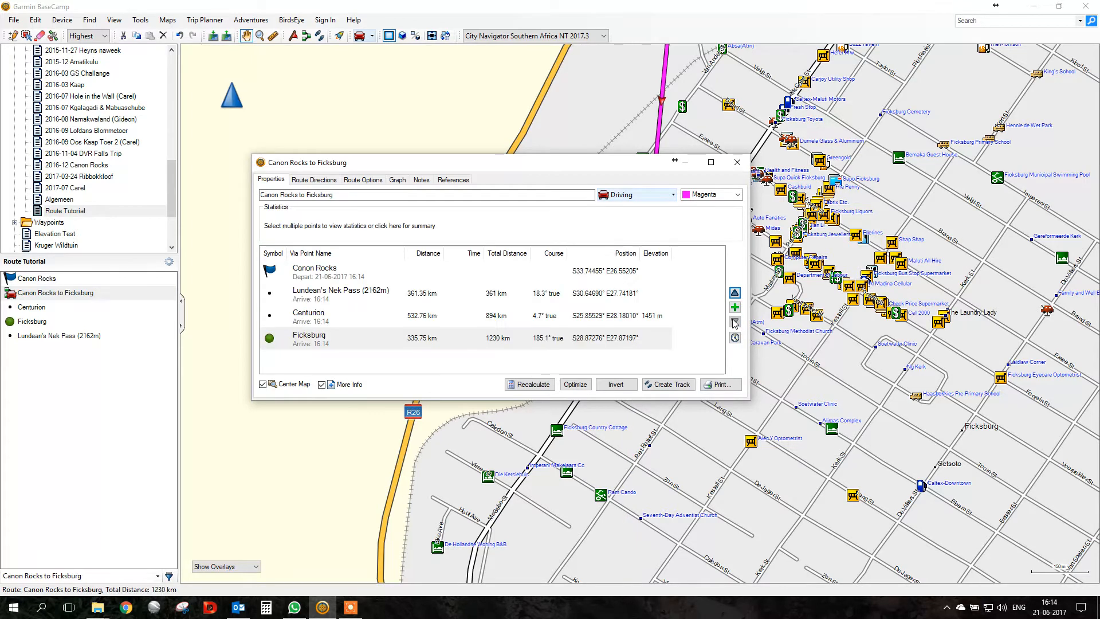
pyautogui.click(735, 293)
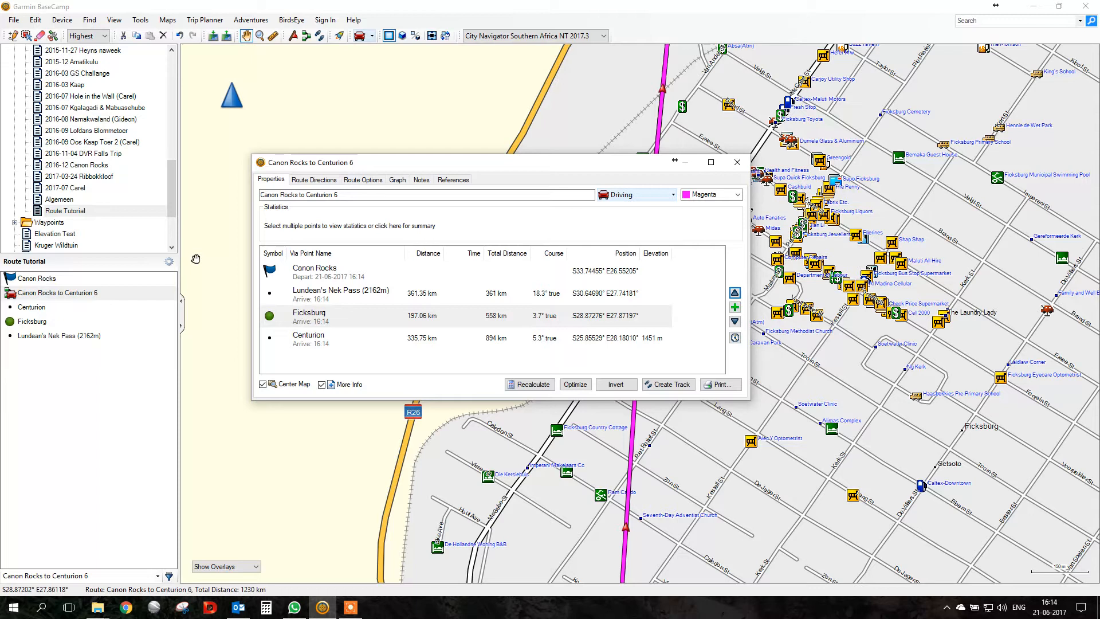
# Close the route's properties and show the entire Canon Rocks to Centurion route on the map.
pyautogui.click(737, 163)
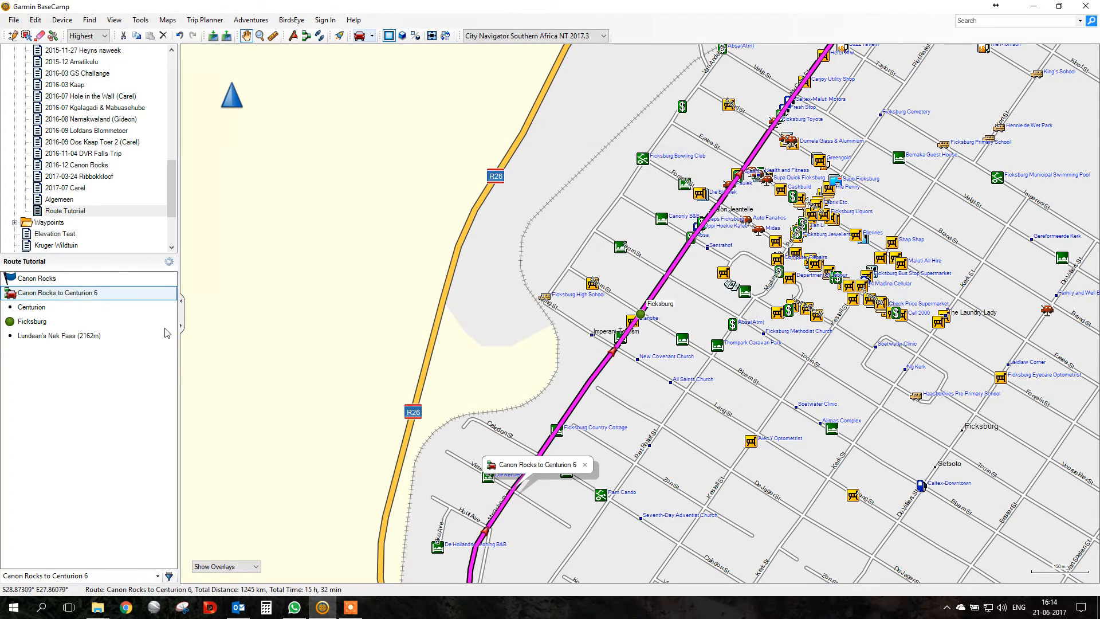
pyautogui.rightClick(9, 295)
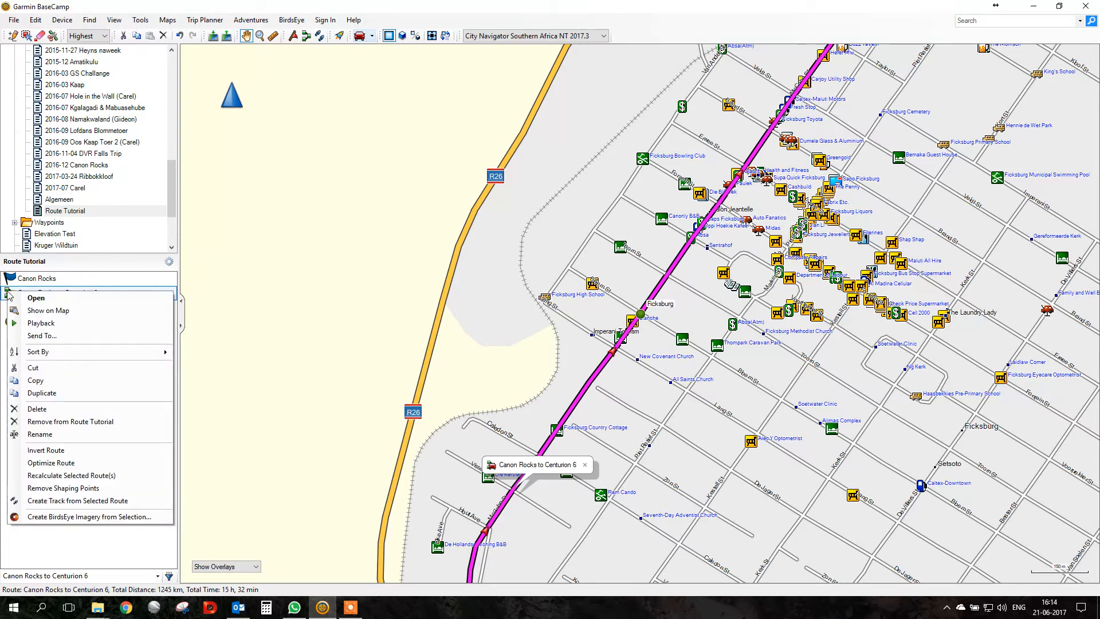
pyautogui.click(67, 313)
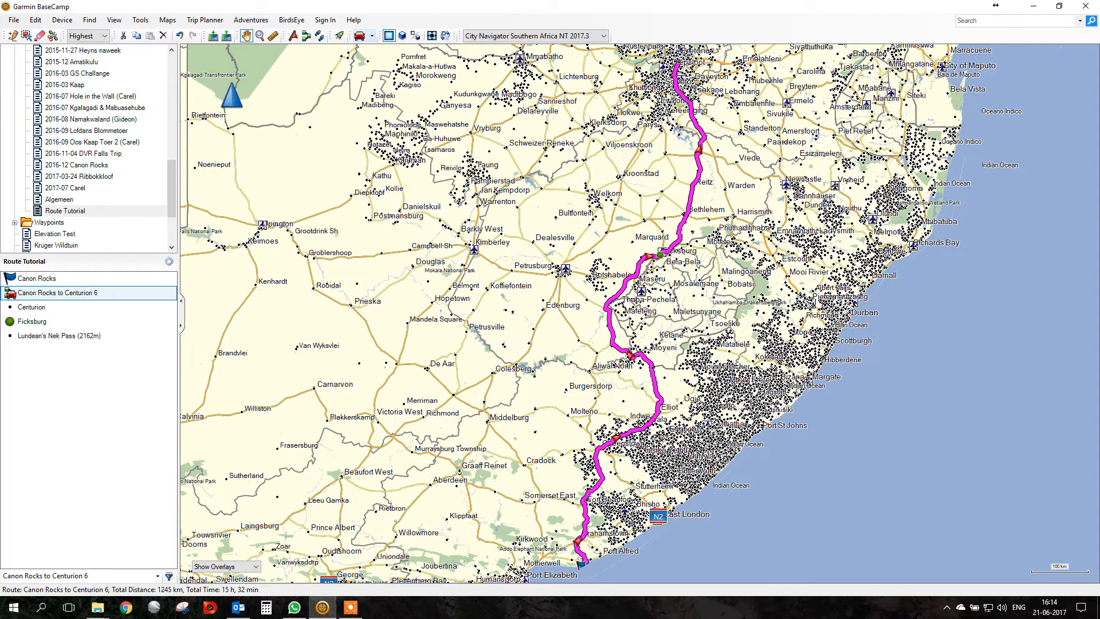
# Reroute the Ficksburg to Centurion leg by inserting a shaping point on the N1 just west of Verblyding.
pyautogui.click(12, 36)
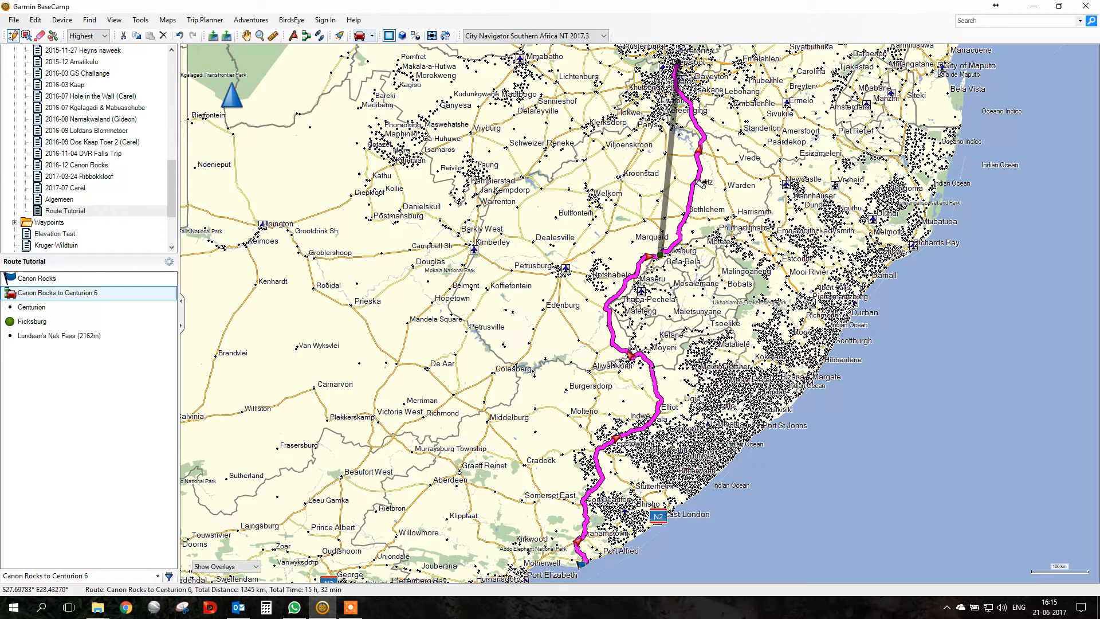
pyautogui.click(699, 183)
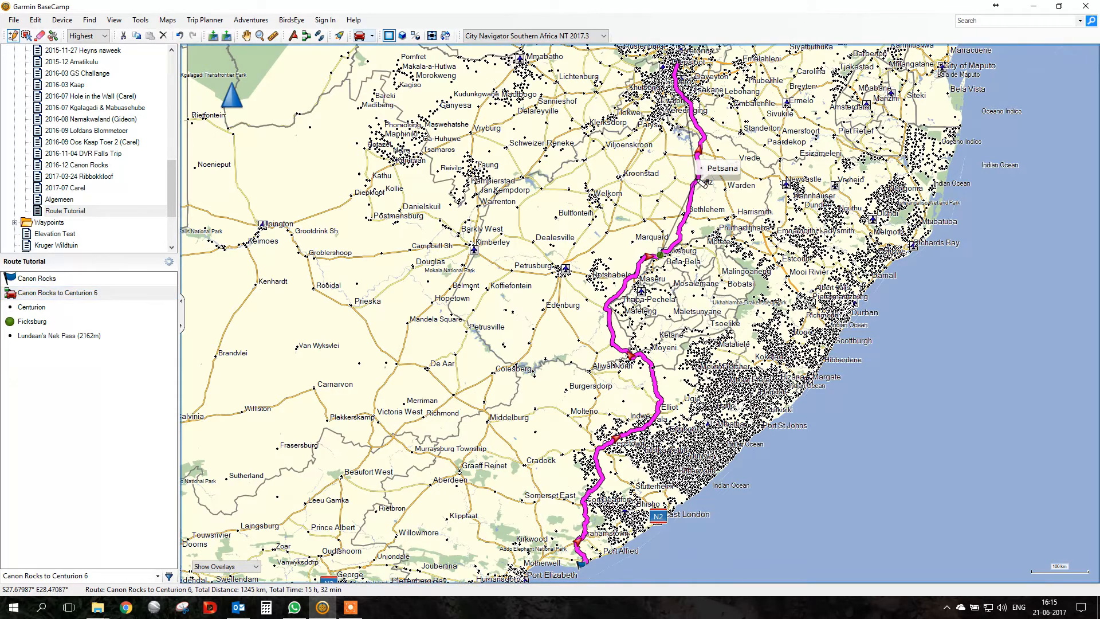
pyautogui.moveTo(690, 179); pyautogui.dragTo(636, 165)
pyautogui.scroll(3, 636, 165)
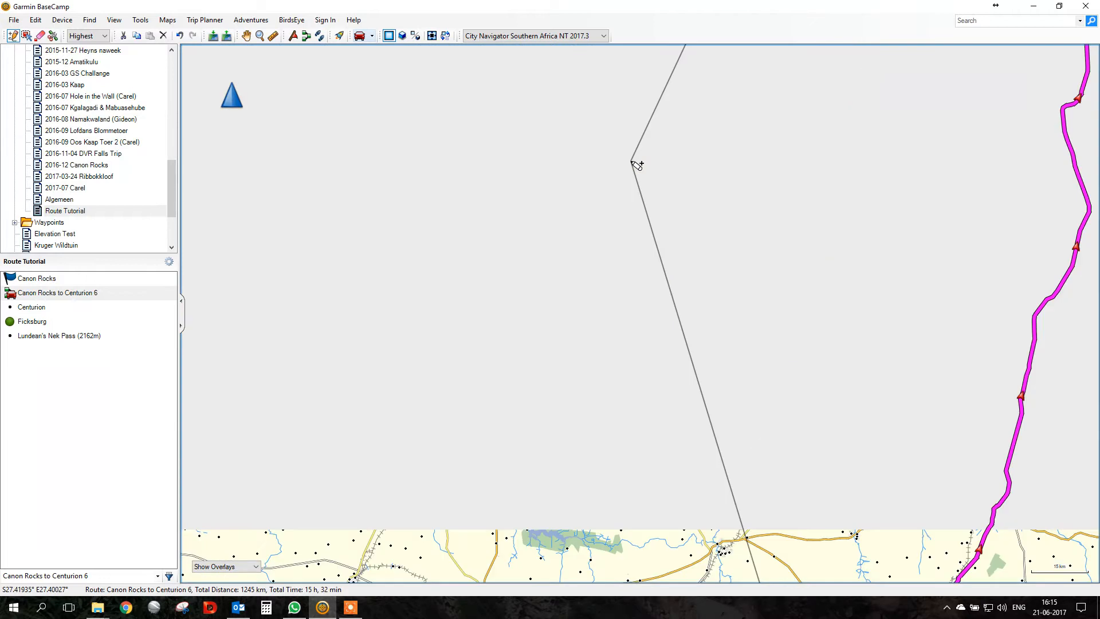
pyautogui.scroll(1, 637, 165)
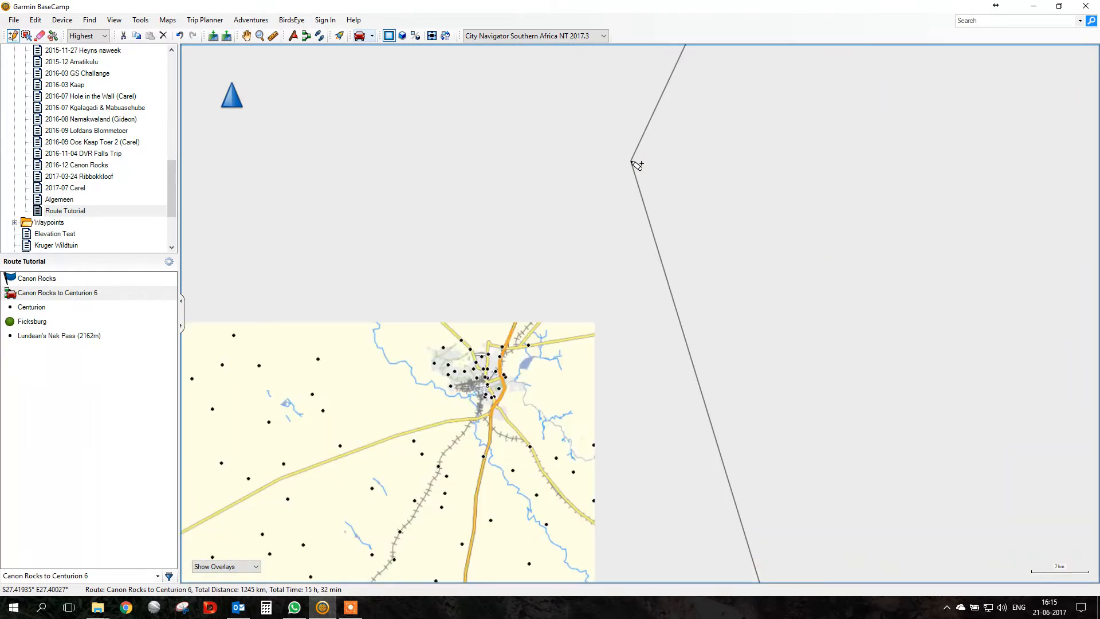
pyautogui.scroll(1, 573, 225)
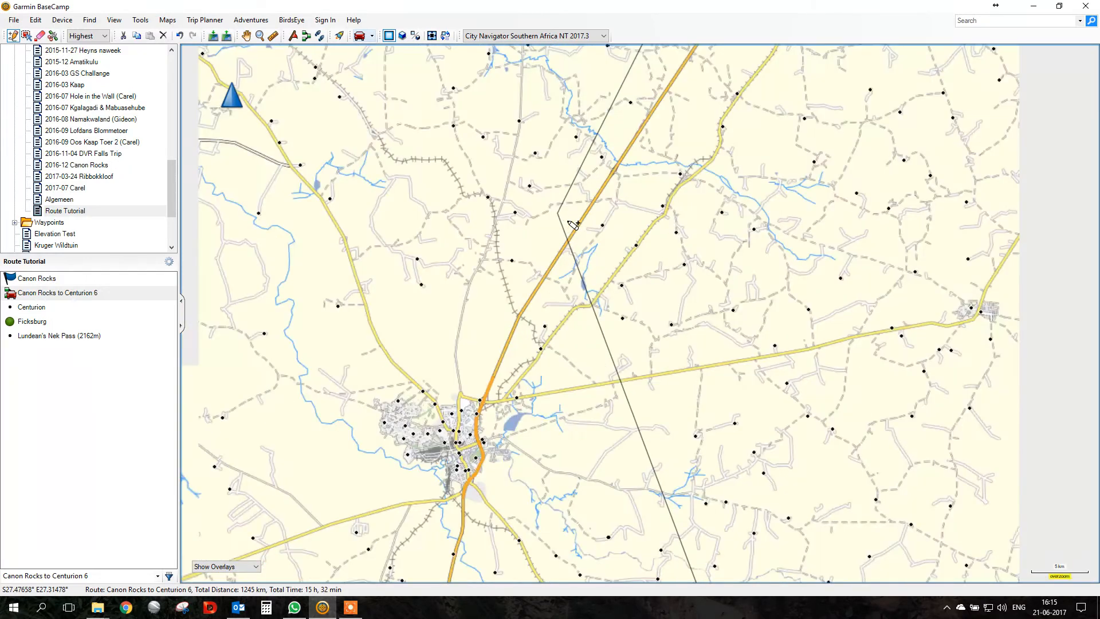
pyautogui.scroll(2, 573, 225)
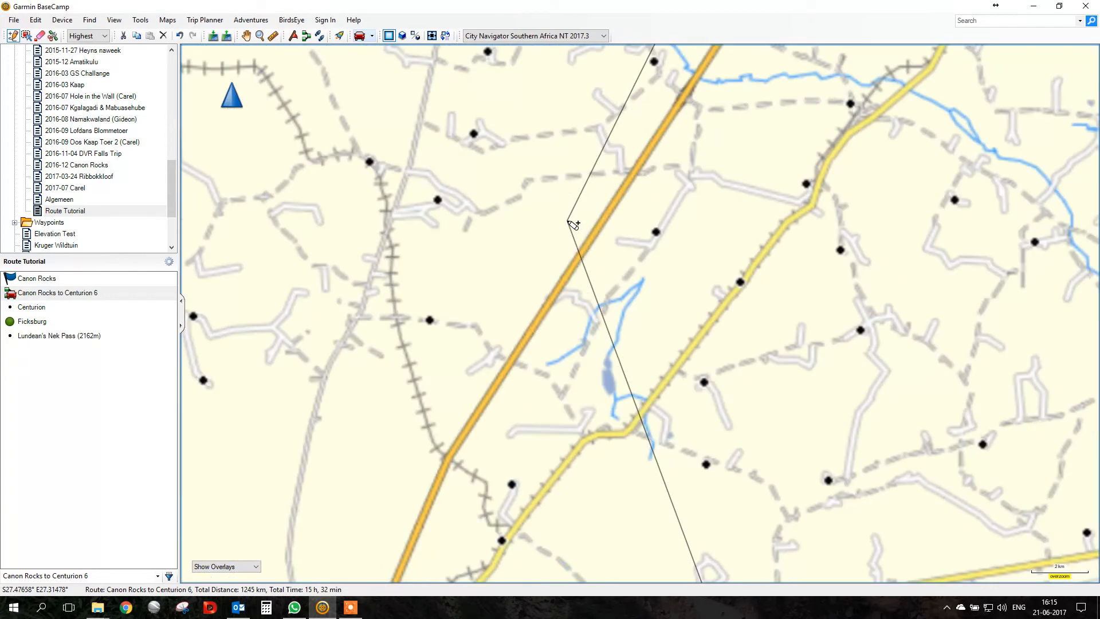
pyautogui.scroll(1, 599, 243)
pyautogui.scroll(1, 604, 250)
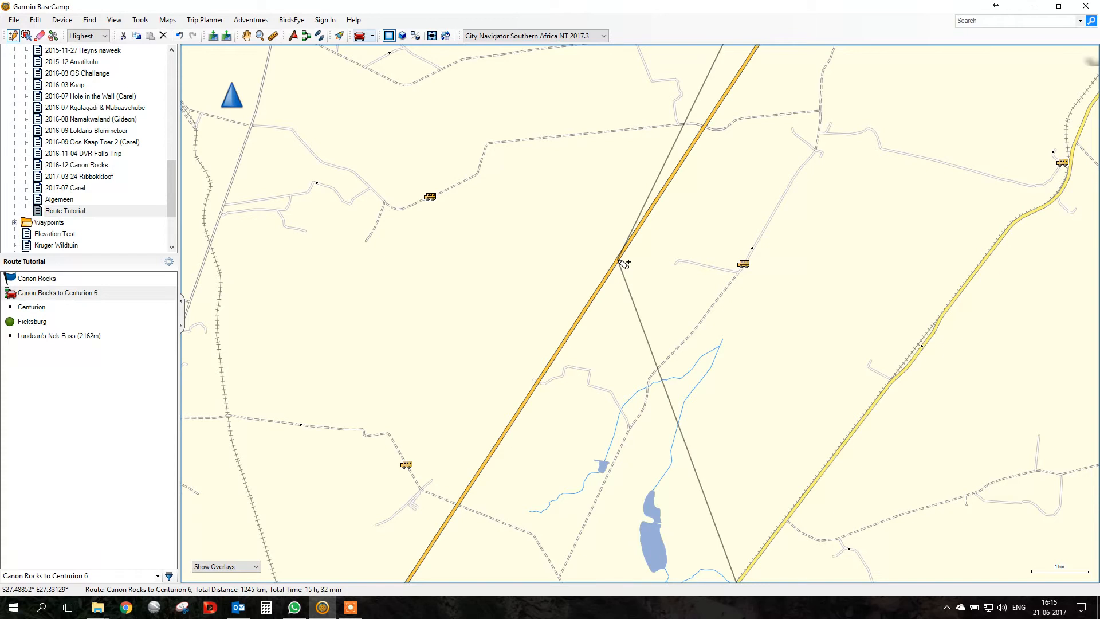
pyautogui.click(617, 261)
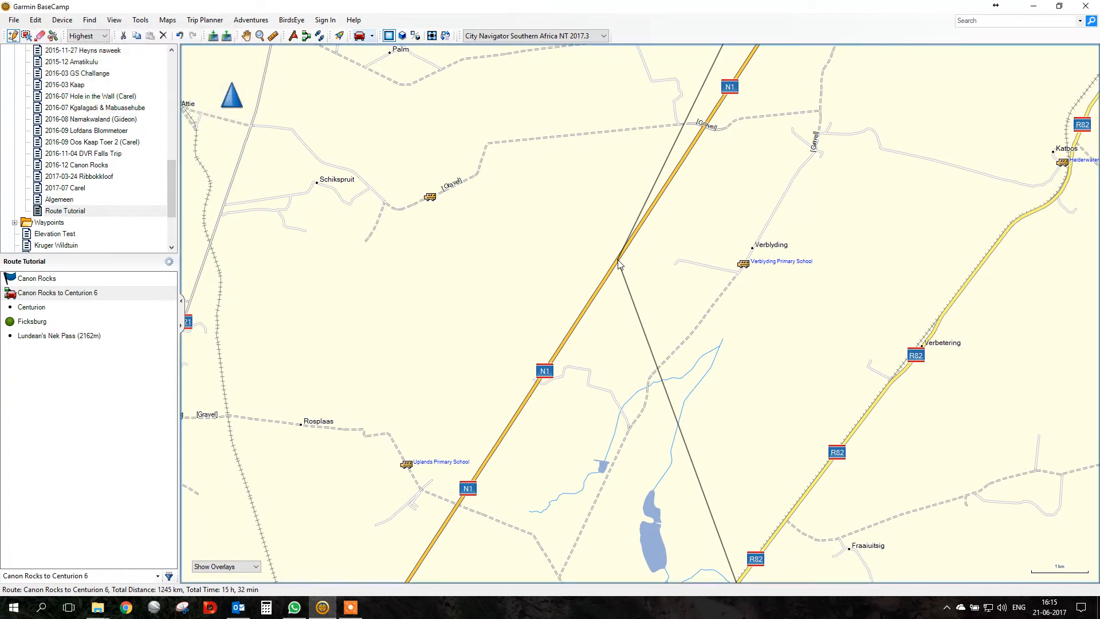
pyautogui.moveTo(618, 259); pyautogui.dragTo(501, 297)
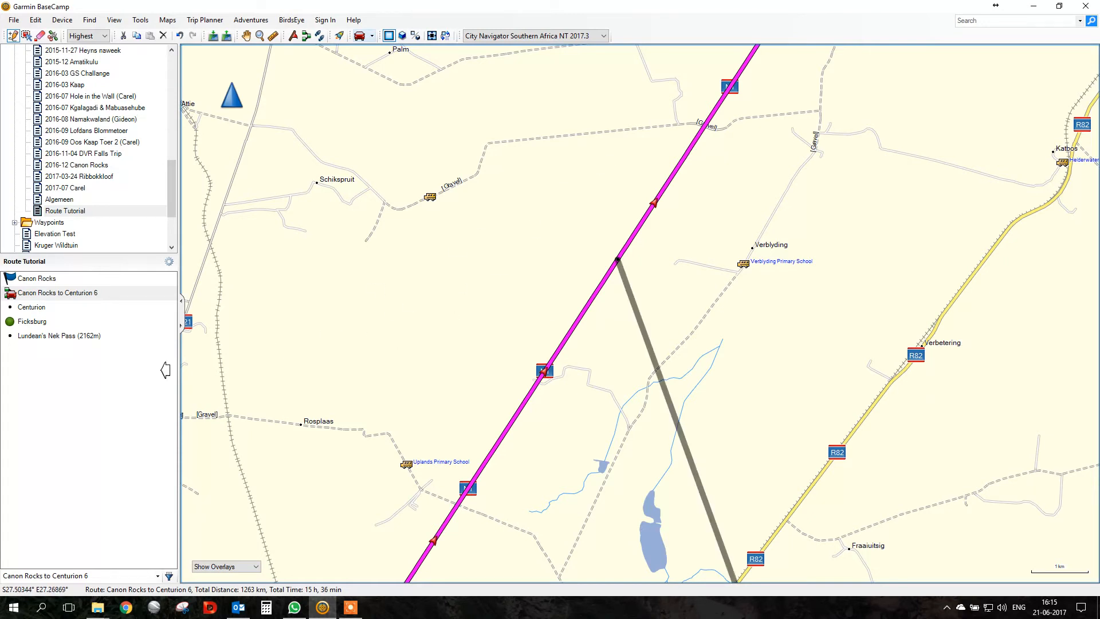
# Reroute the Canon Rocks to Lundean's Nek Pass leg by inserting a shaping point on the road between Middelburg and Colesberg.
pyautogui.rightClick(11, 297)
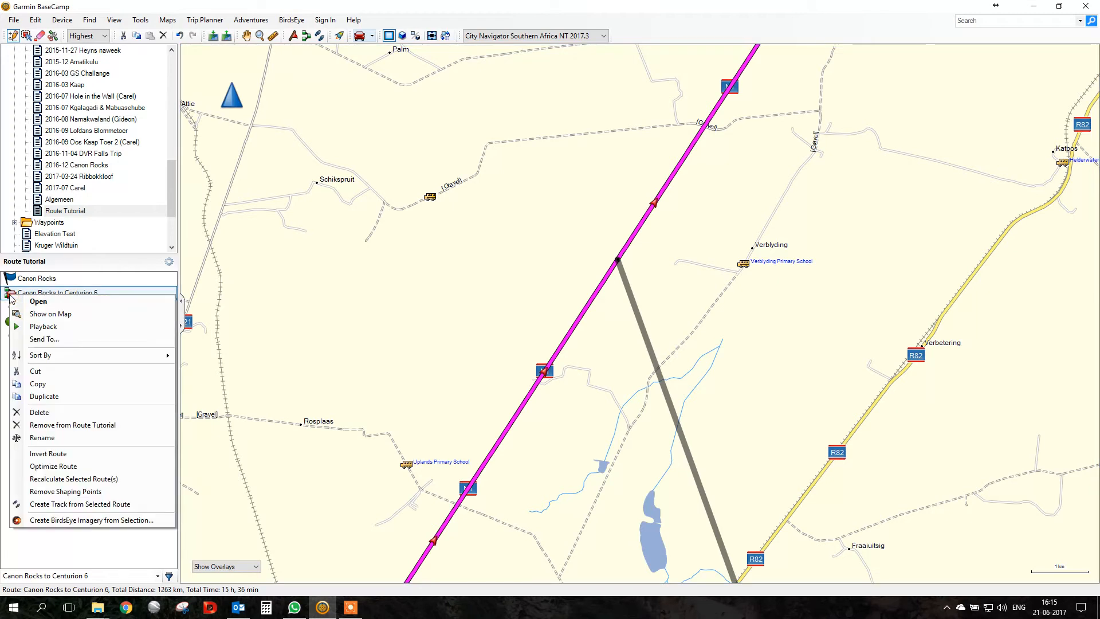
pyautogui.click(33, 313)
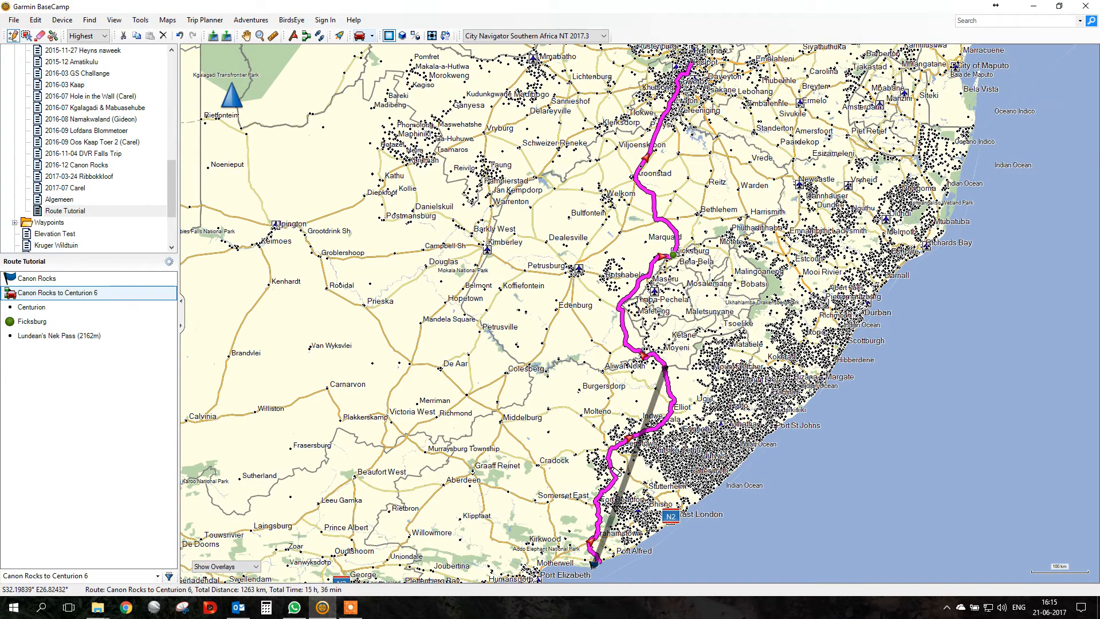
pyautogui.click(621, 470)
pyautogui.moveTo(620, 471); pyautogui.dragTo(502, 392)
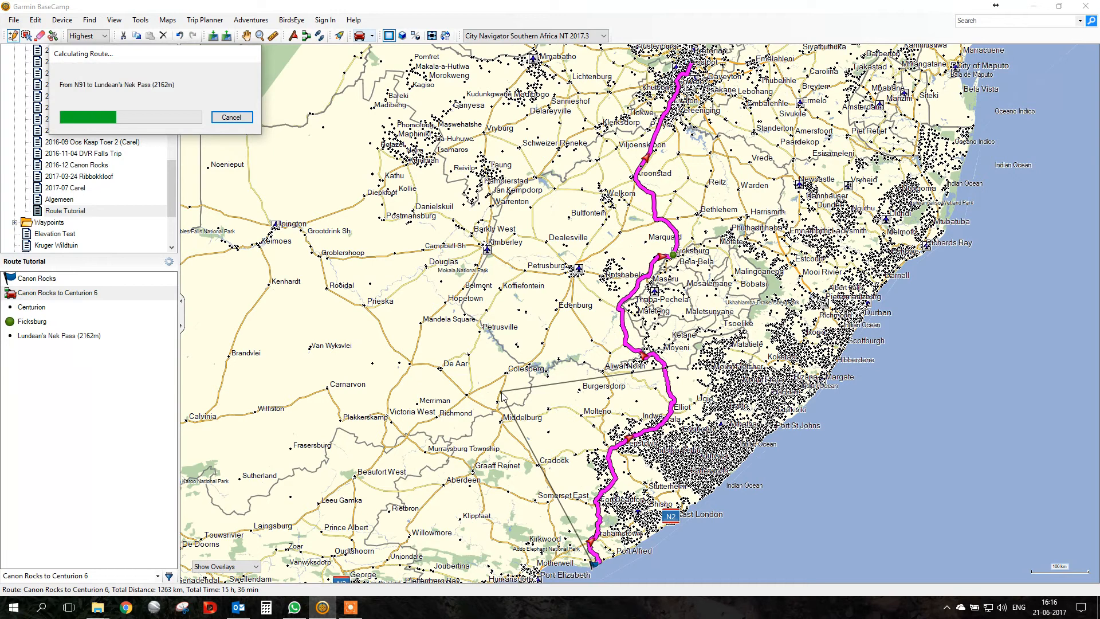